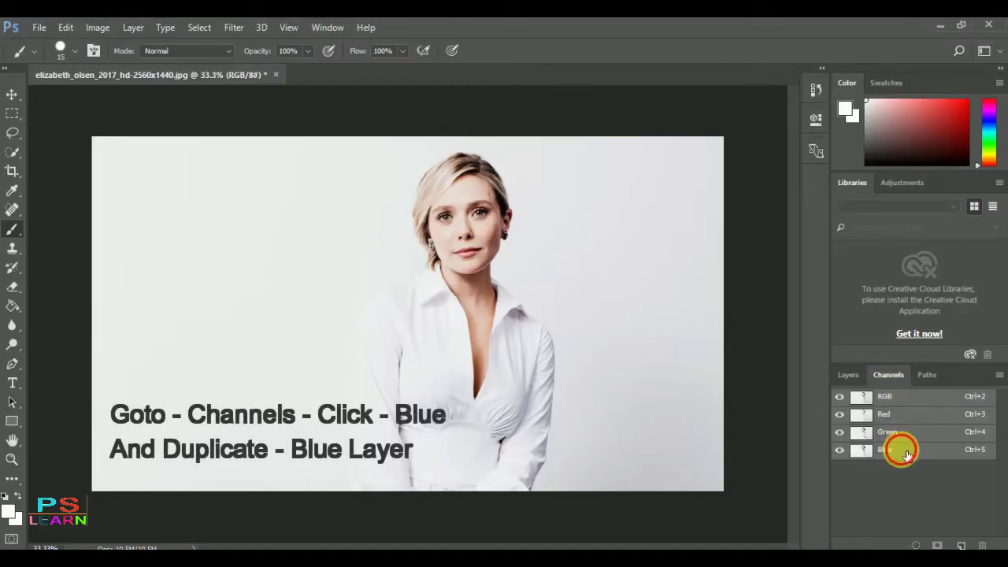
Duplicate the Blue channel as Blue copy and bring up Levels on it.
click(905, 452)
drag(905, 455, 960, 545)
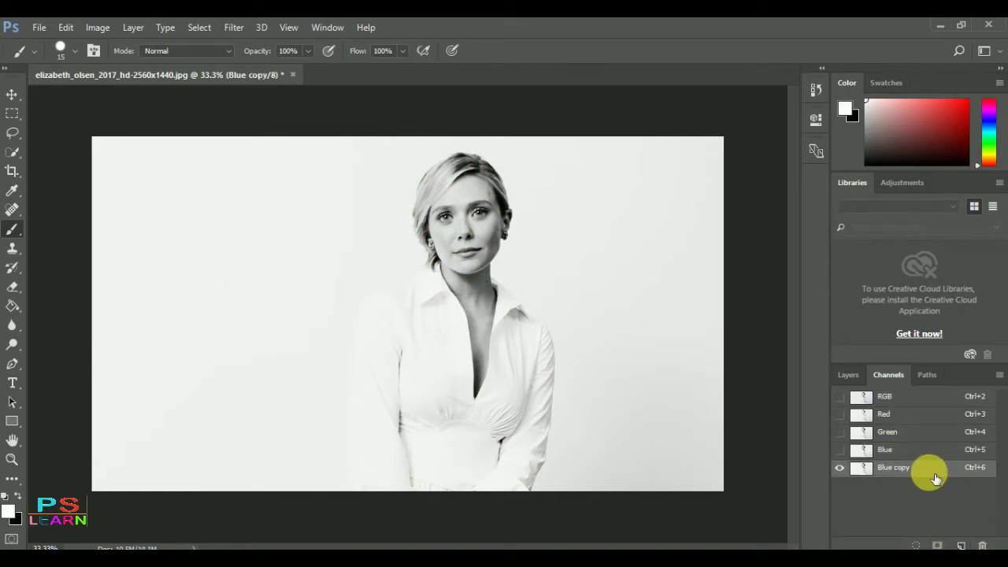
key(ctrl+l)
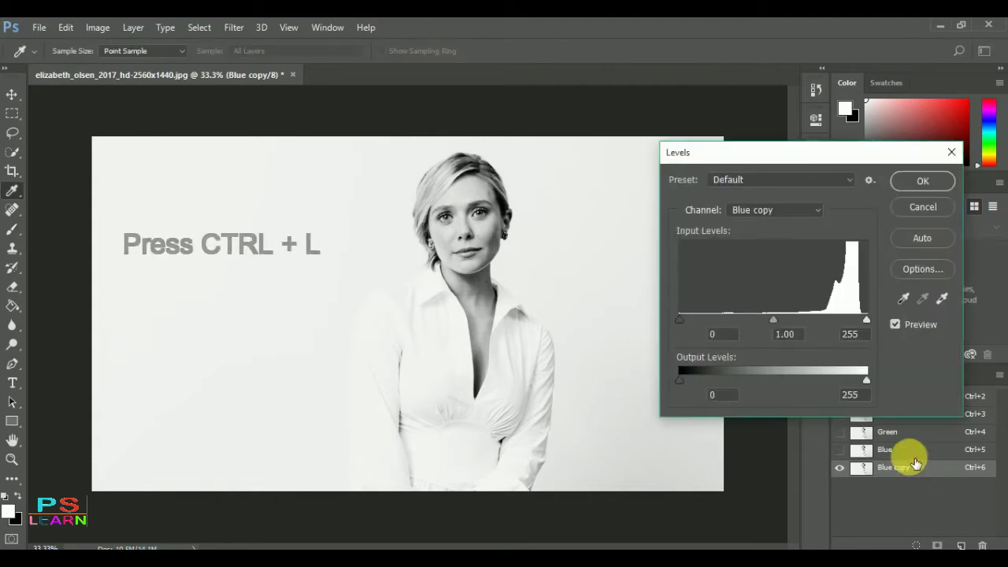
Apply Levels 195/1.00/197 to Blue copy, leaving a dark silhouette on pure white.
drag(680, 319, 743, 325)
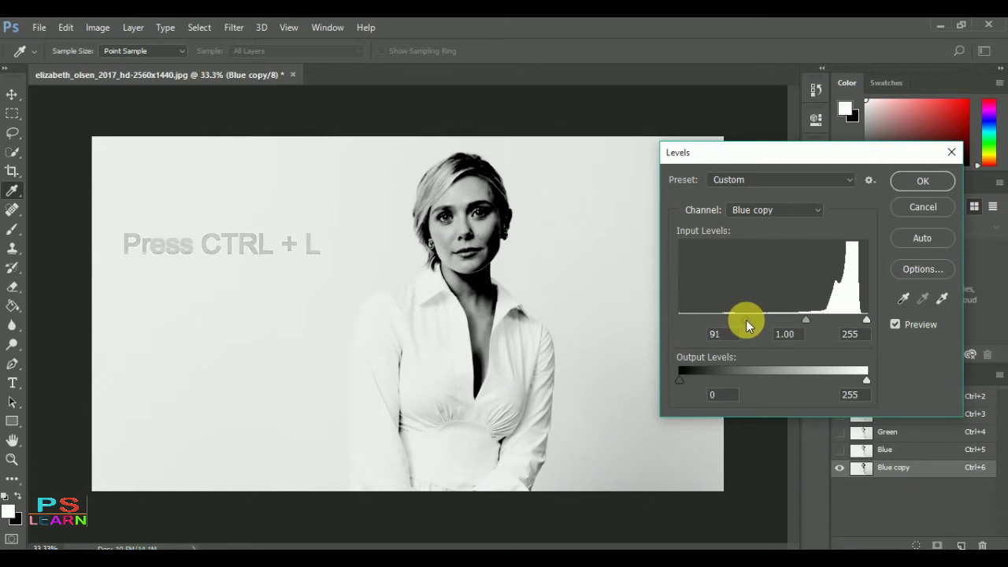
drag(742, 323, 850, 326)
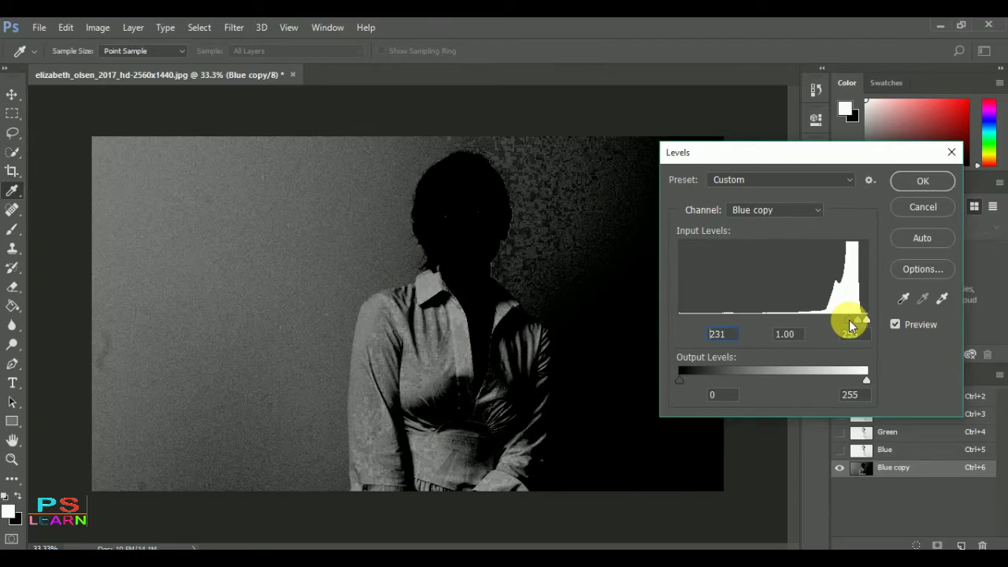
mouse_move(849, 326)
mouse_down()
mouse_move(814, 324)
mouse_move(822, 321)
mouse_up()
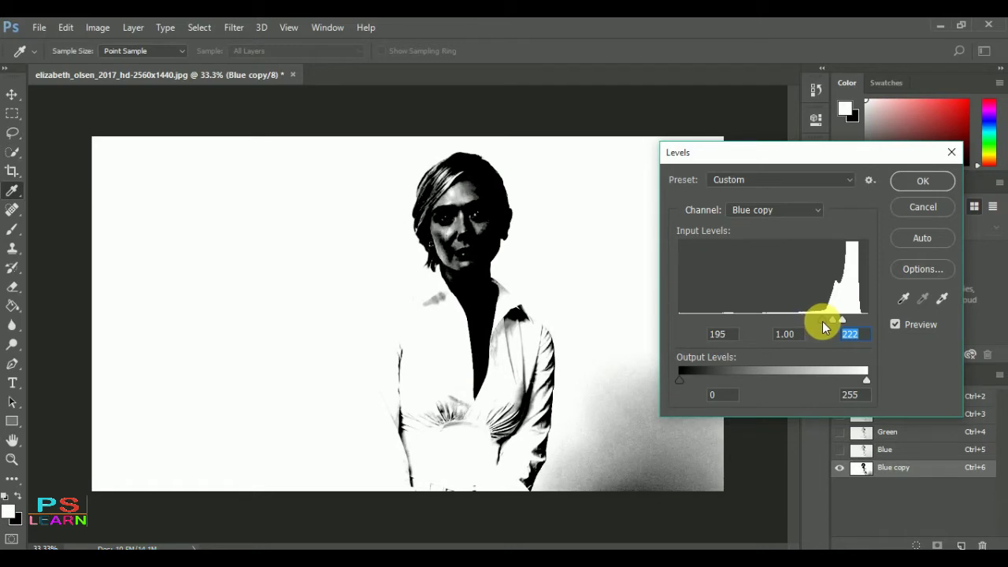
click(822, 321)
drag(844, 321, 821, 325)
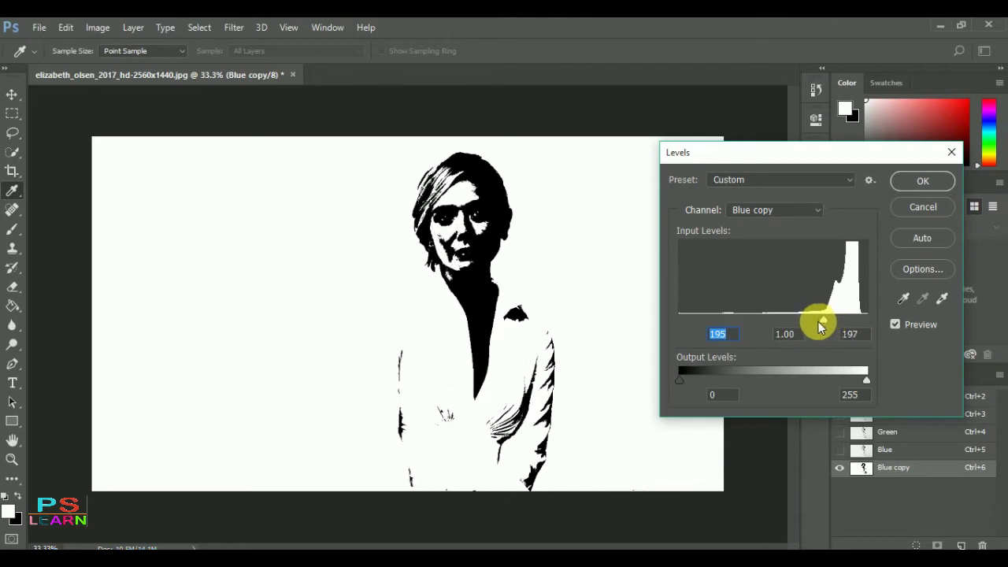
key(Tab)
key(Tab)
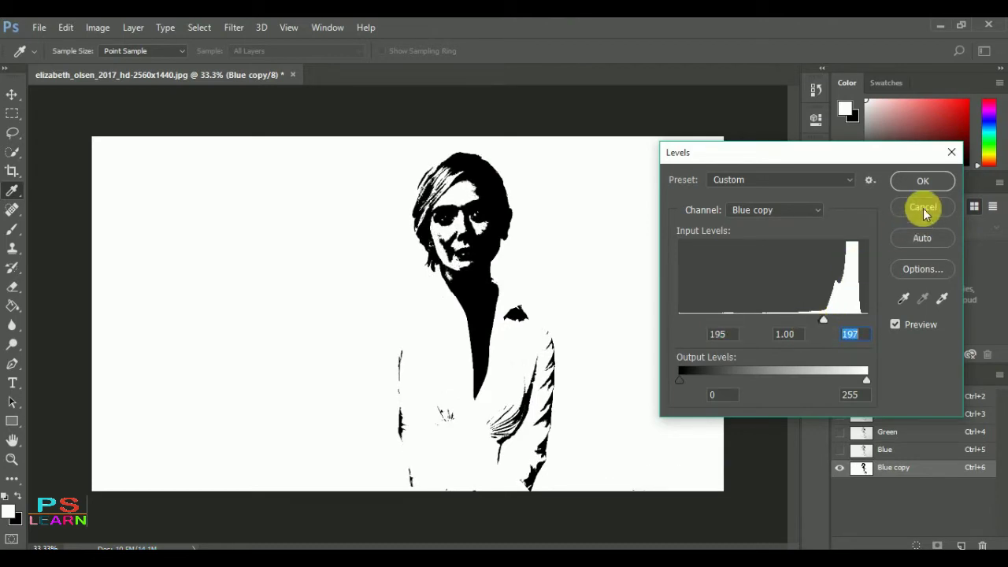
click(923, 180)
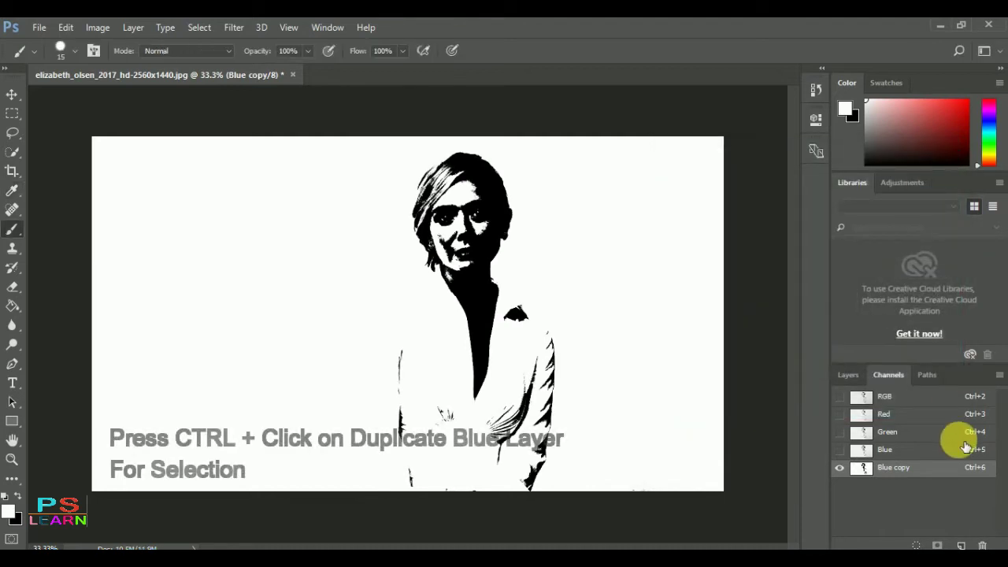
Load Blue copy as a selection, add a Hue/Saturation adjustment layer, and view its mask.
ctrl+click(872, 470)
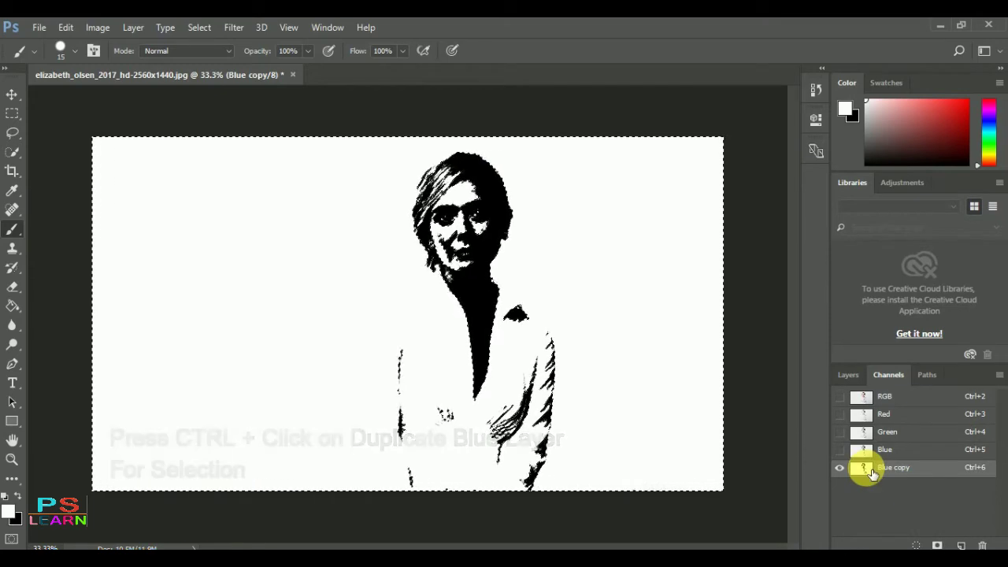
click(846, 376)
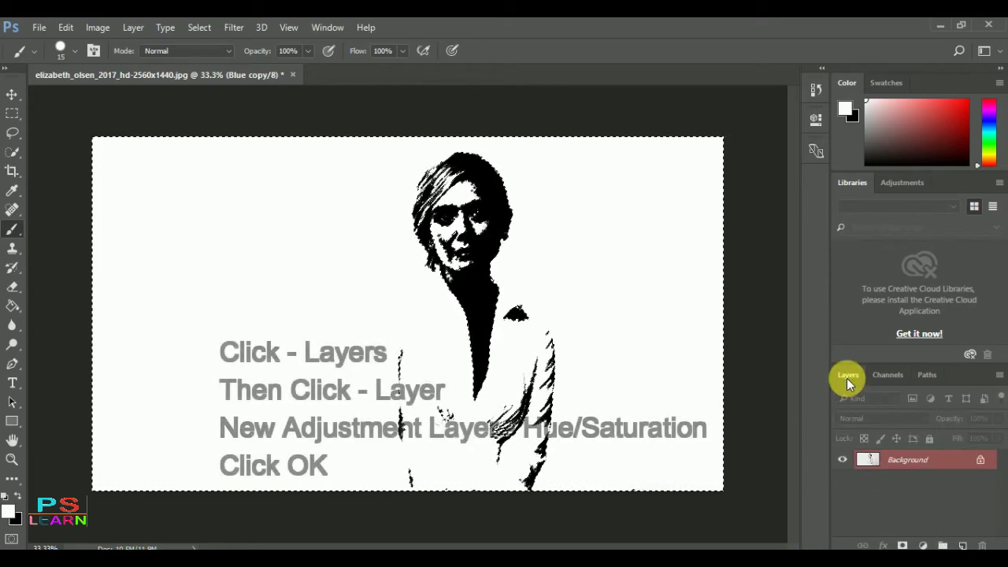
click(134, 27)
mouse_move(209, 174)
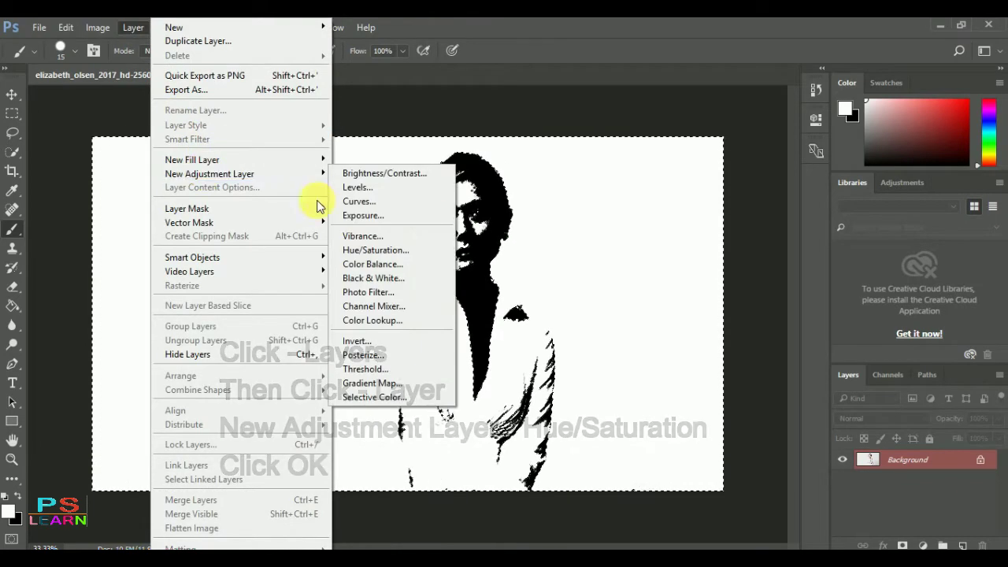
click(375, 250)
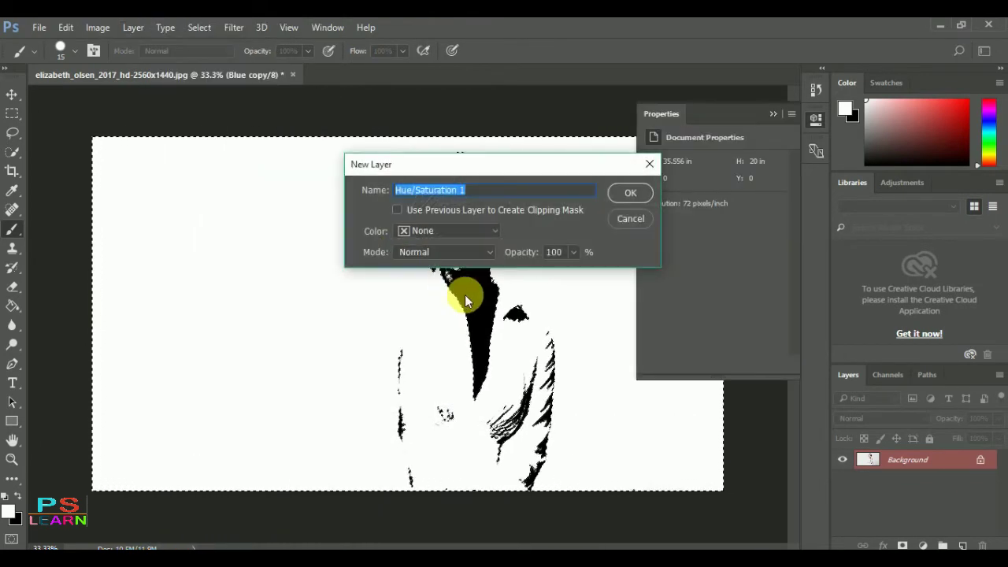
click(623, 195)
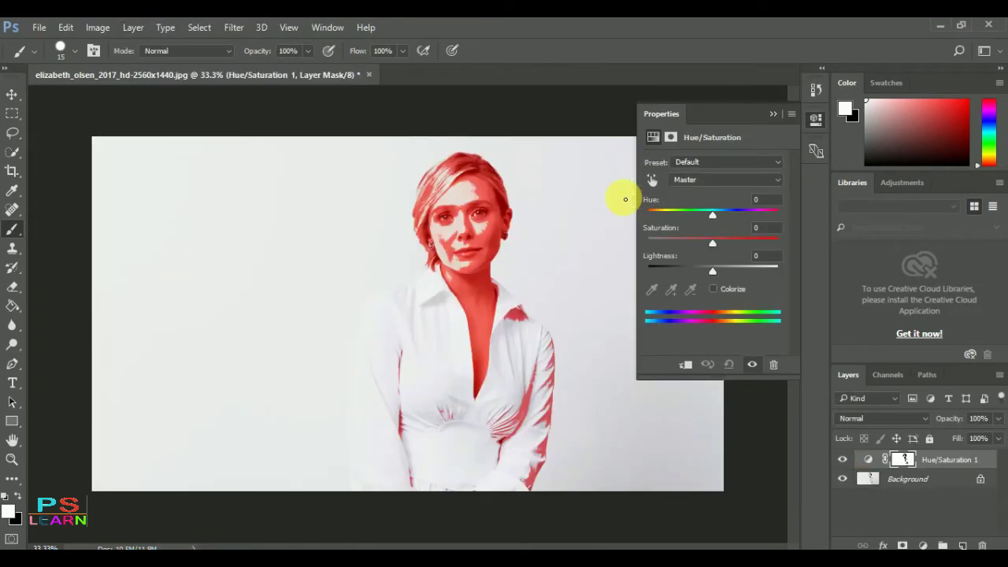
alt+click(904, 461)
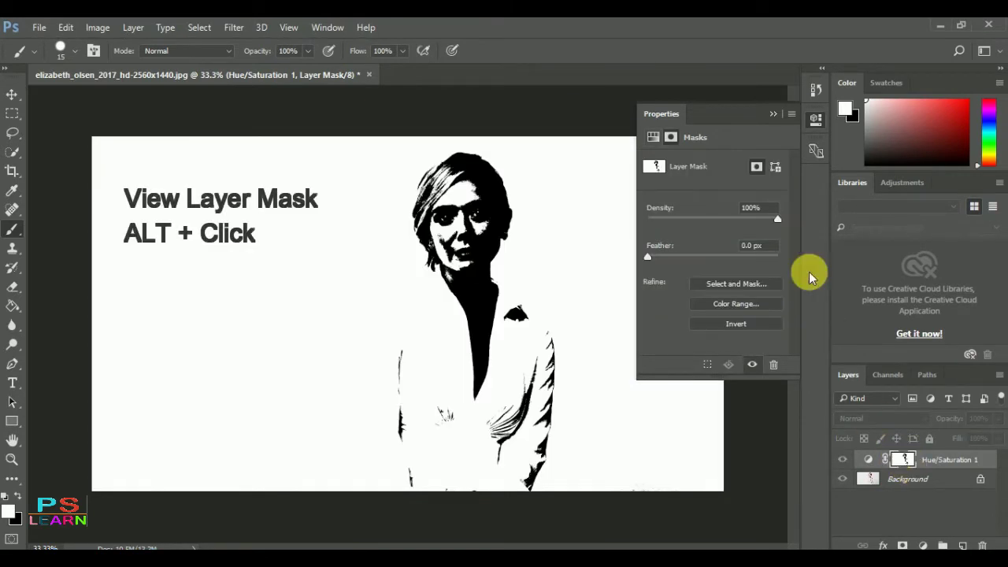
Paint black over the face on the mask with a 70-pixel Overlay-mode brush.
right_click(11, 234)
click(53, 238)
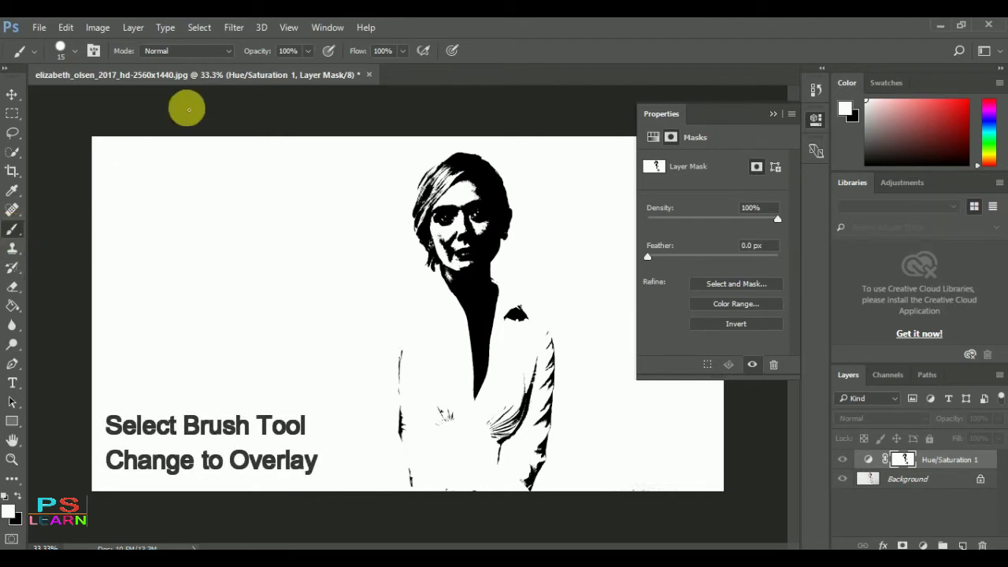
click(225, 51)
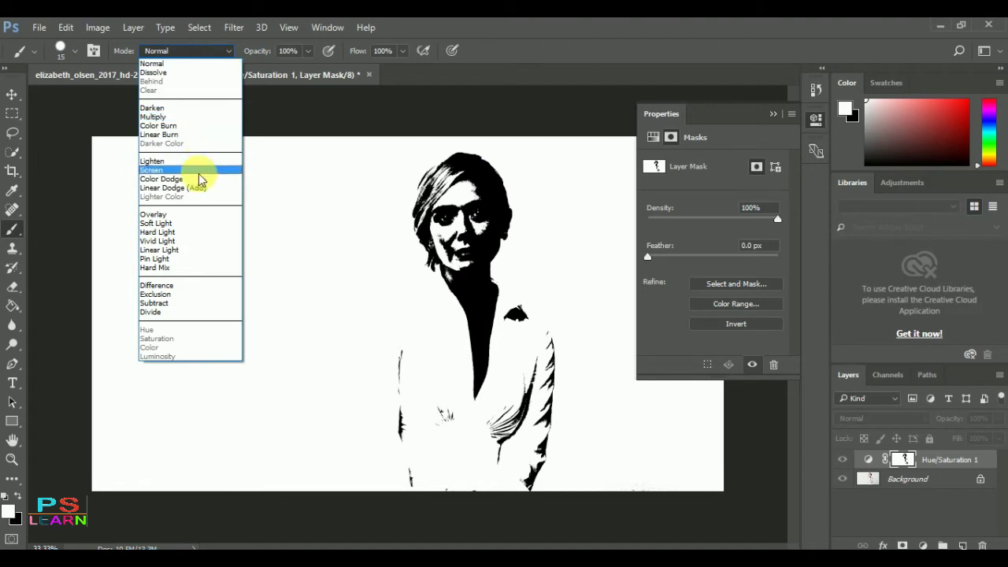
click(199, 215)
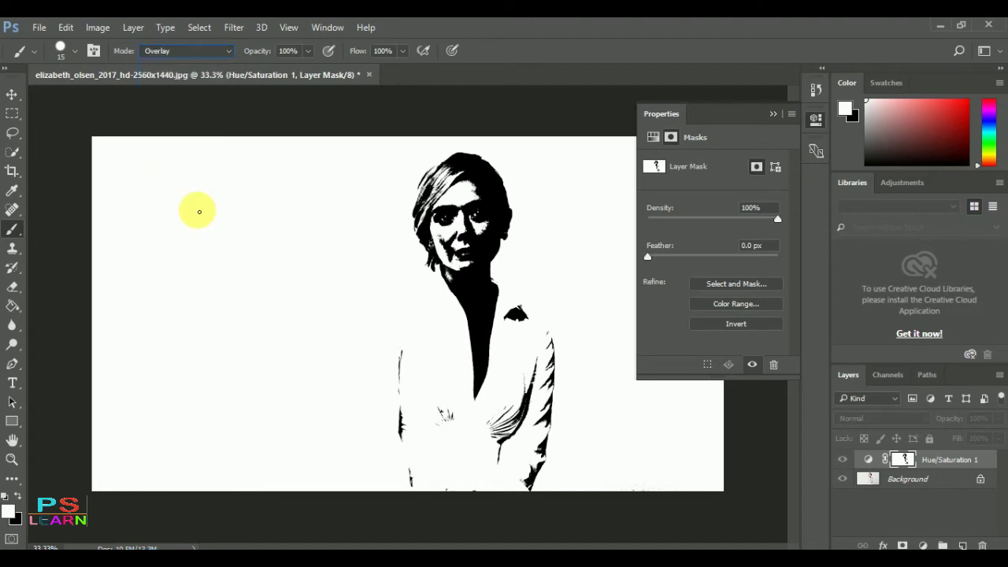
key(x)
mouse_move(455, 270)
mouse_down()
mouse_move(455, 225)
mouse_move(471, 197)
mouse_move(443, 163)
mouse_move(485, 246)
mouse_move(488, 229)
mouse_move(465, 256)
mouse_move(494, 228)
mouse_move(460, 251)
mouse_move(450, 213)
mouse_move(420, 241)
mouse_move(462, 274)
mouse_move(477, 208)
mouse_move(456, 176)
mouse_move(487, 192)
mouse_up()
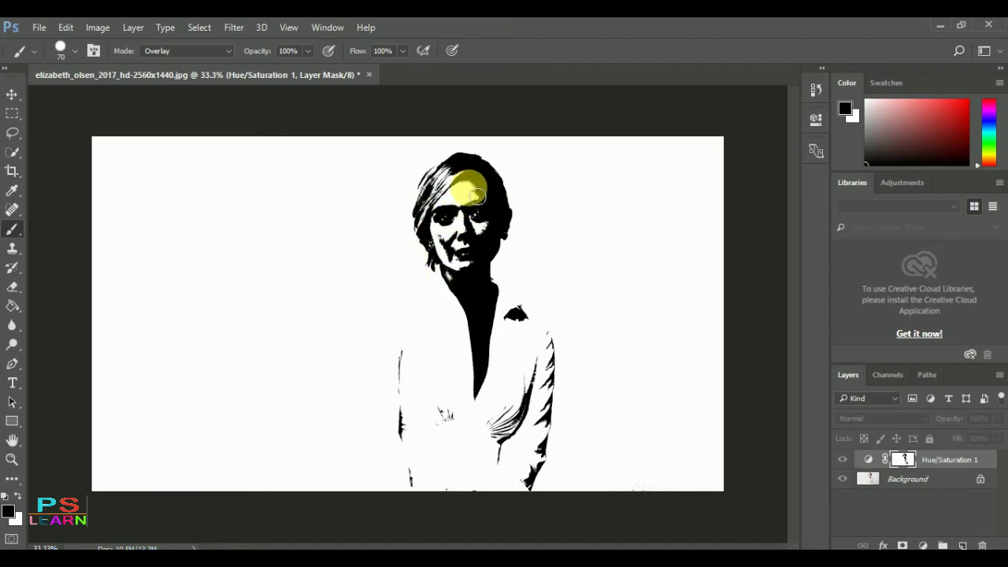
With the brush back in Normal mode, paint the hair and face solid black.
click(203, 50)
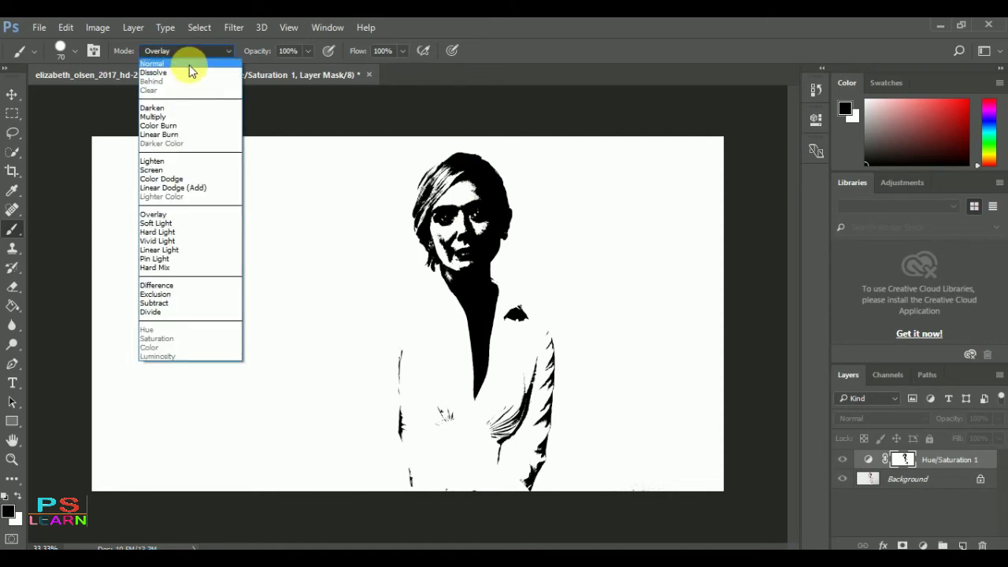
click(189, 63)
click(459, 190)
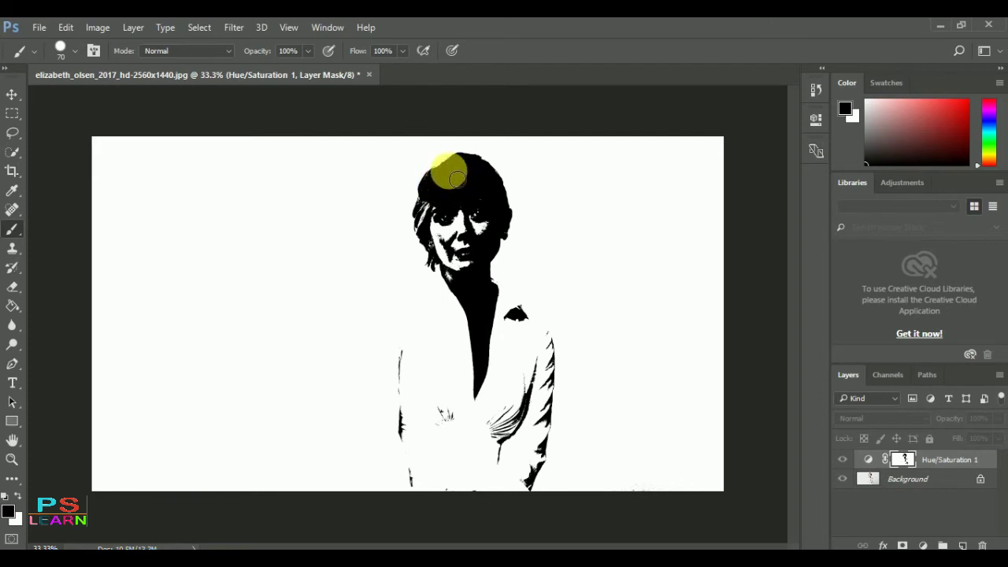
drag(457, 179, 469, 211)
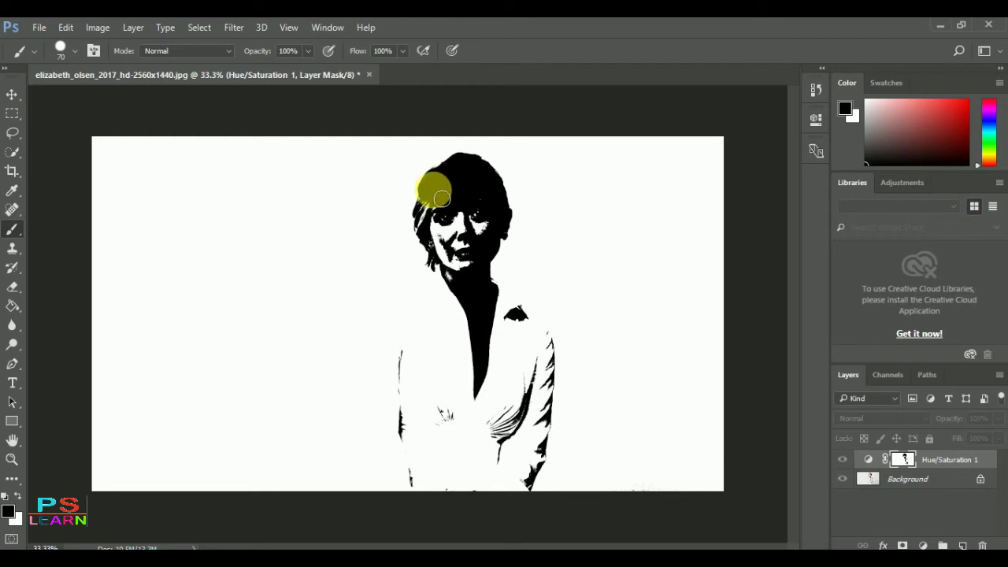
drag(462, 189, 449, 205)
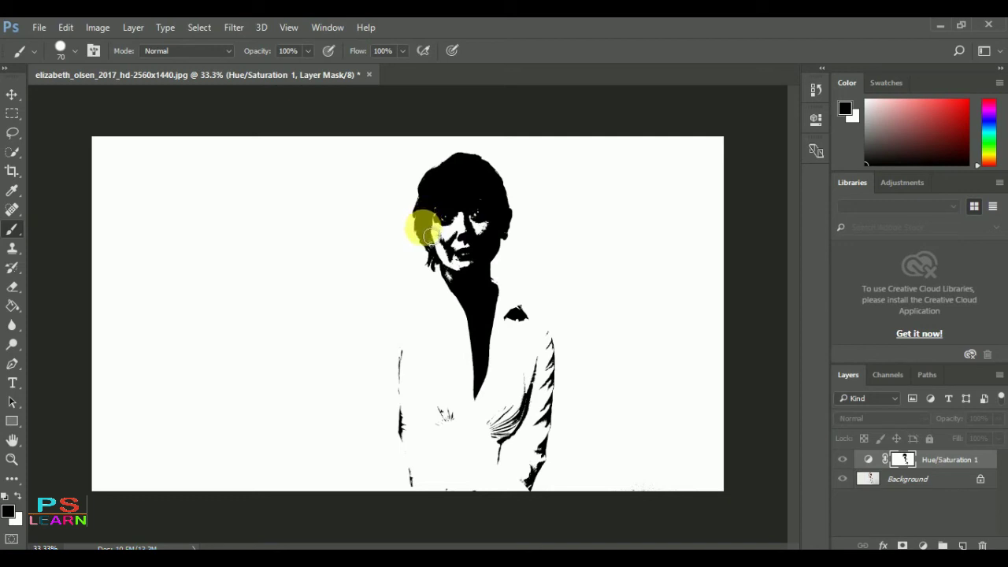
mouse_move(426, 232)
mouse_down()
mouse_move(446, 222)
mouse_move(445, 252)
mouse_move(463, 282)
mouse_move(445, 245)
mouse_move(467, 247)
mouse_move(465, 265)
mouse_move(463, 221)
mouse_move(474, 260)
mouse_move(477, 213)
mouse_move(486, 242)
mouse_move(491, 211)
mouse_move(490, 239)
mouse_move(490, 182)
mouse_move(486, 296)
mouse_up()
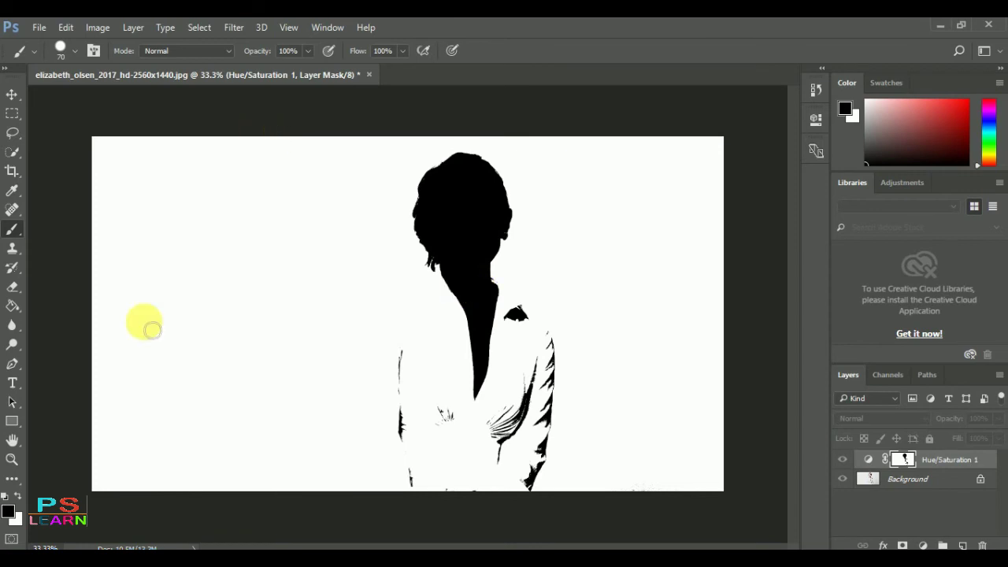
Paint the stray dress marks white and return to the full-colour RGB view.
click(17, 495)
mouse_move(382, 373)
mouse_down()
mouse_move(409, 447)
mouse_move(456, 420)
mouse_move(520, 311)
mouse_move(522, 425)
mouse_move(551, 342)
mouse_move(555, 394)
mouse_move(536, 496)
mouse_move(410, 496)
mouse_up()
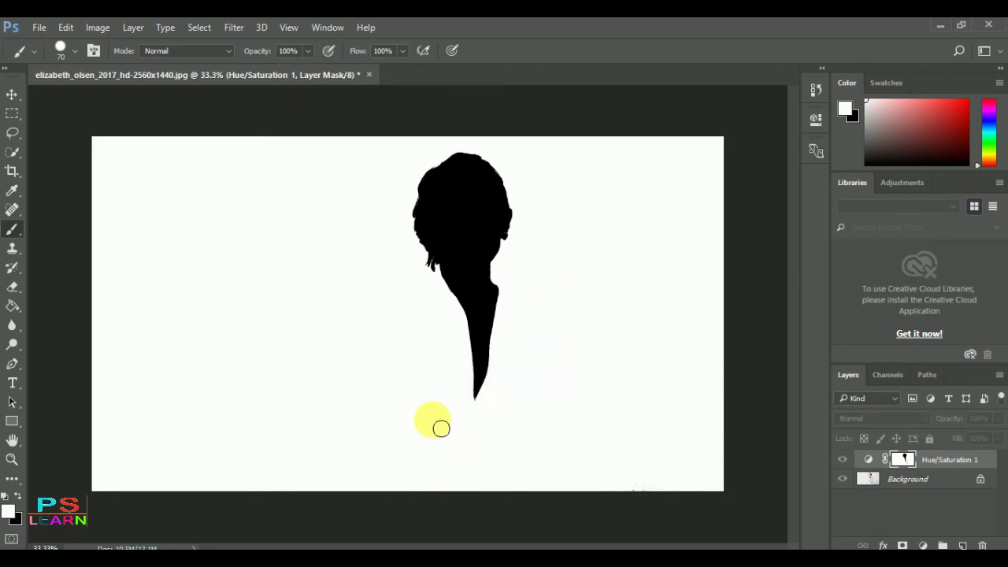
click(868, 459)
Colorize the Hue/Saturation layer: saturation 47, lightness -11, hue about 143 for mint green.
click(815, 119)
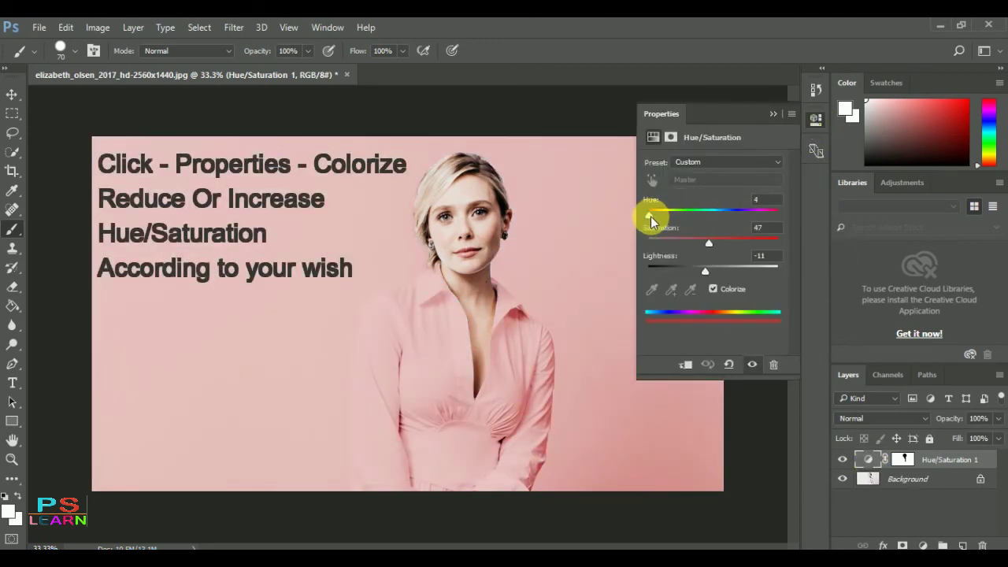
mouse_move(650, 216)
mouse_down()
mouse_move(759, 216)
mouse_move(726, 219)
mouse_up()
drag(718, 221, 700, 225)
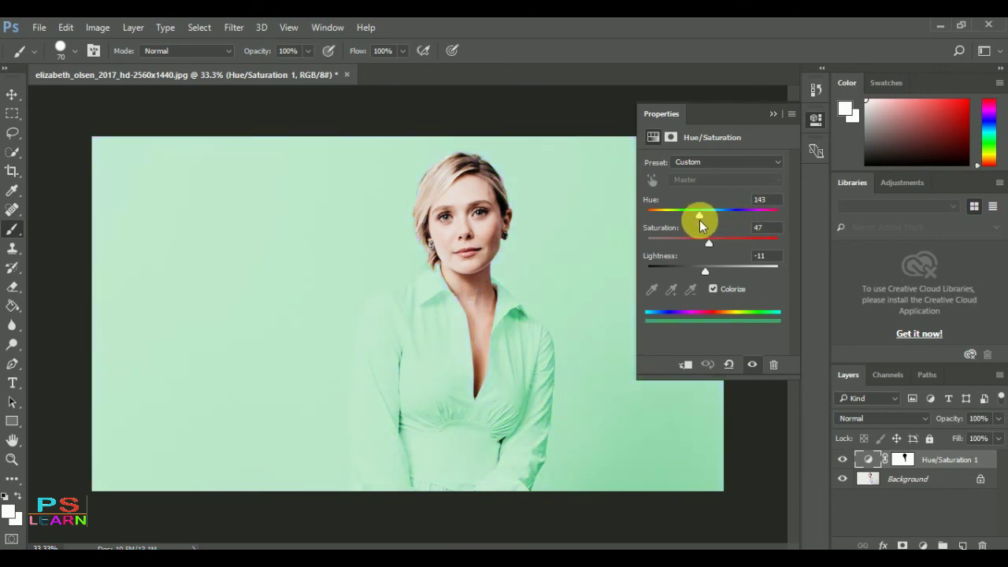